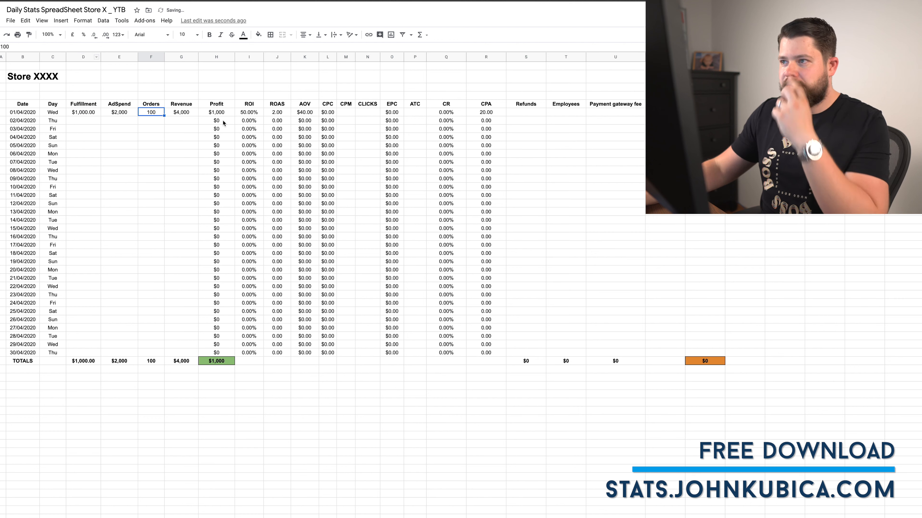
# Fill in the 01/04/2020 row with a CPM of 20, 4000 clicks and 500 ATC.
pyautogui.click(348, 114)
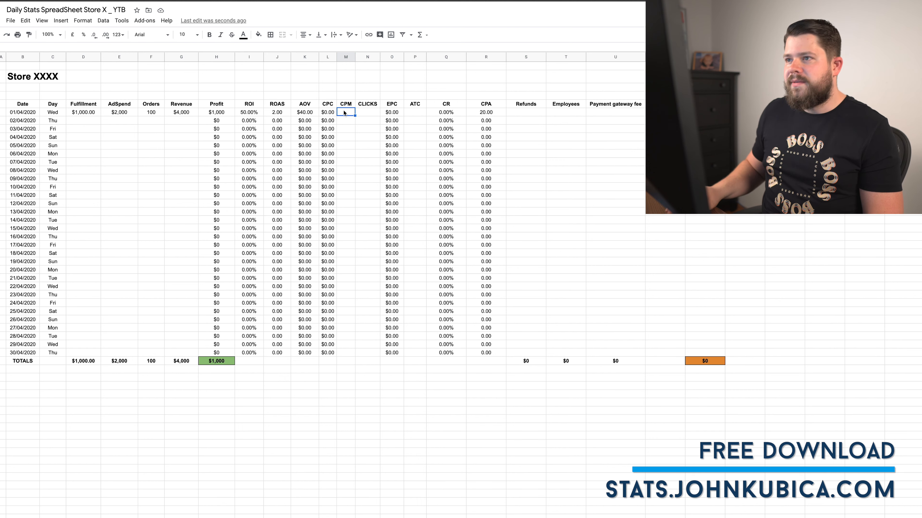
pyautogui.write('20')
pyautogui.press('Tab')
pyautogui.write('4000')
pyautogui.click(578, 185)
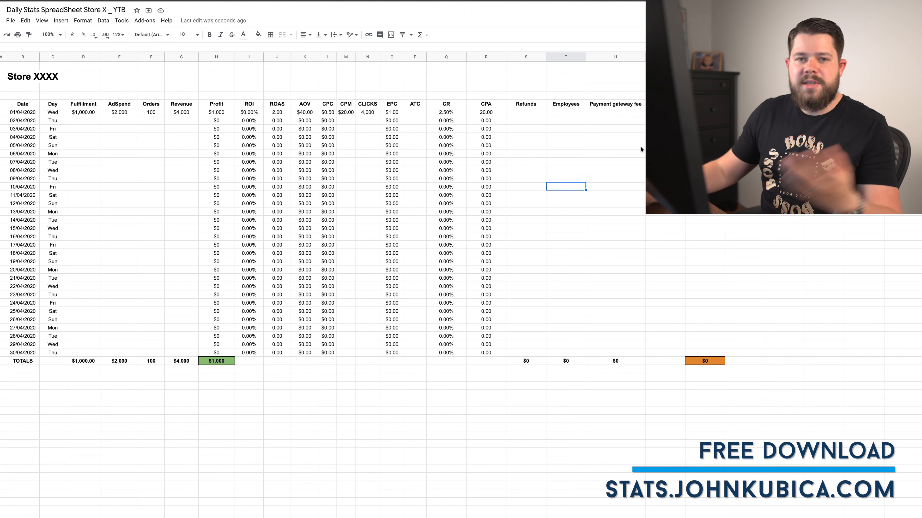
pyautogui.click(415, 112)
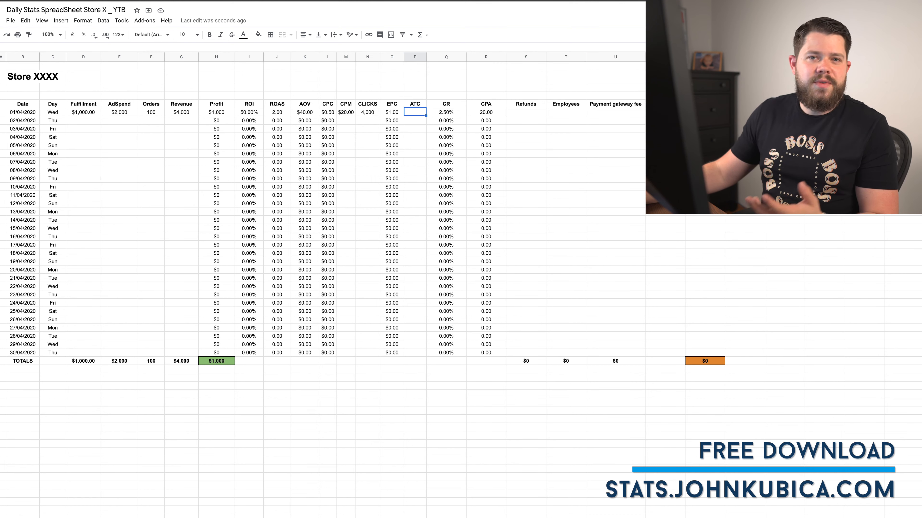
pyautogui.write('500')
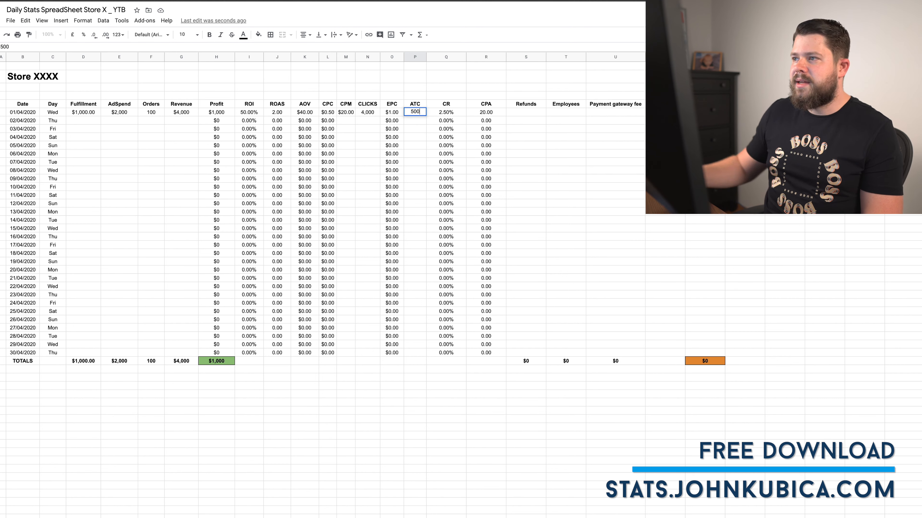
pyautogui.click(824, 212)
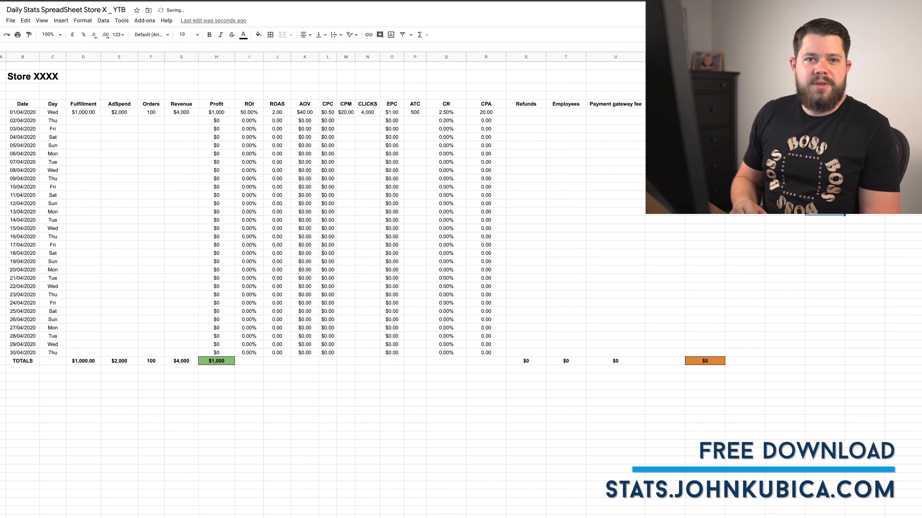
# Examine the sum formulas in the TOTALS row for Fulfillment, AdSpend, Orders, Revenue and Profit.
pyautogui.click(55, 178)
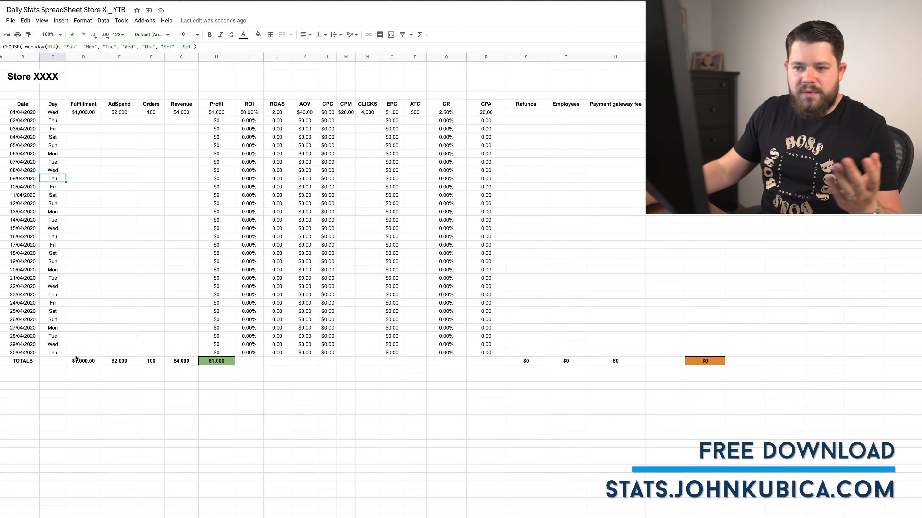
pyautogui.click(84, 377)
pyautogui.click(86, 361)
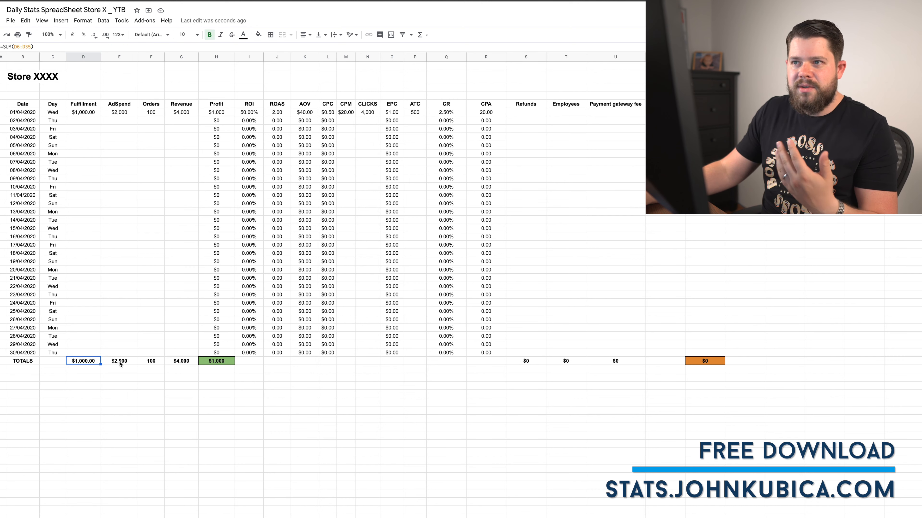
pyautogui.click(120, 362)
pyautogui.click(150, 365)
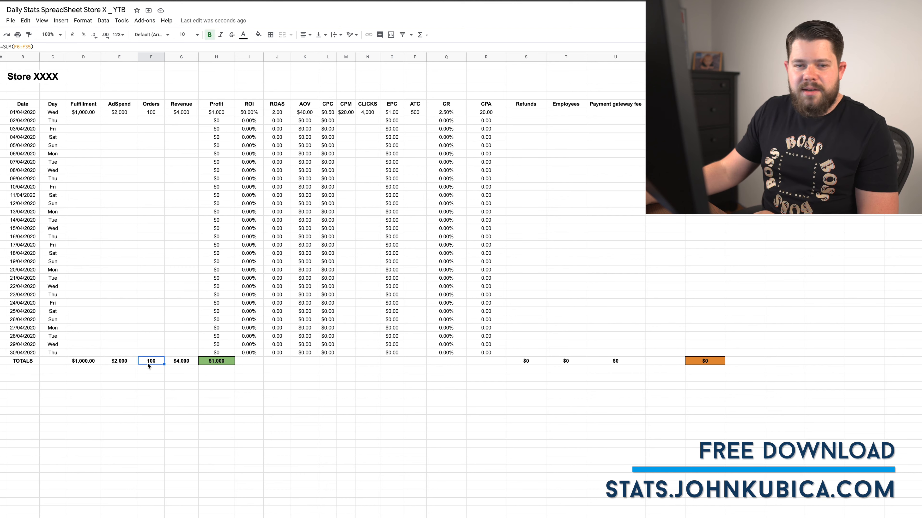
pyautogui.click(181, 363)
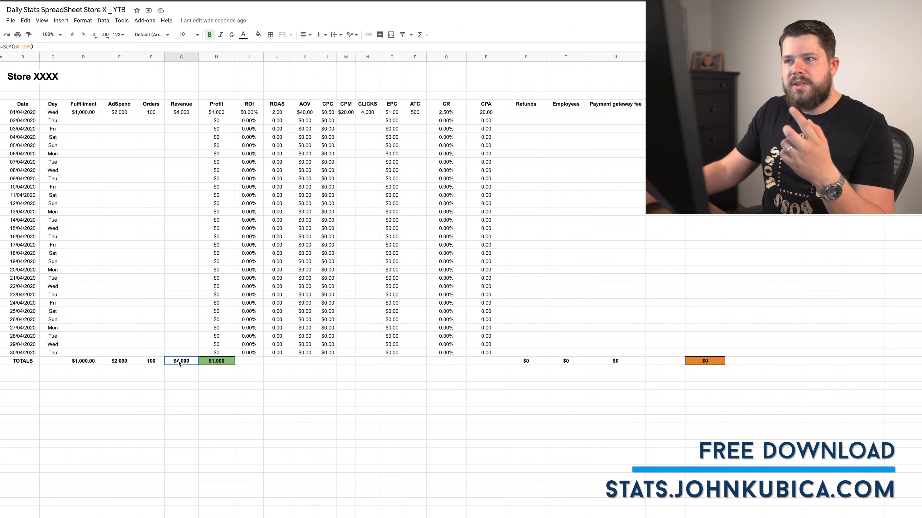
pyautogui.click(228, 365)
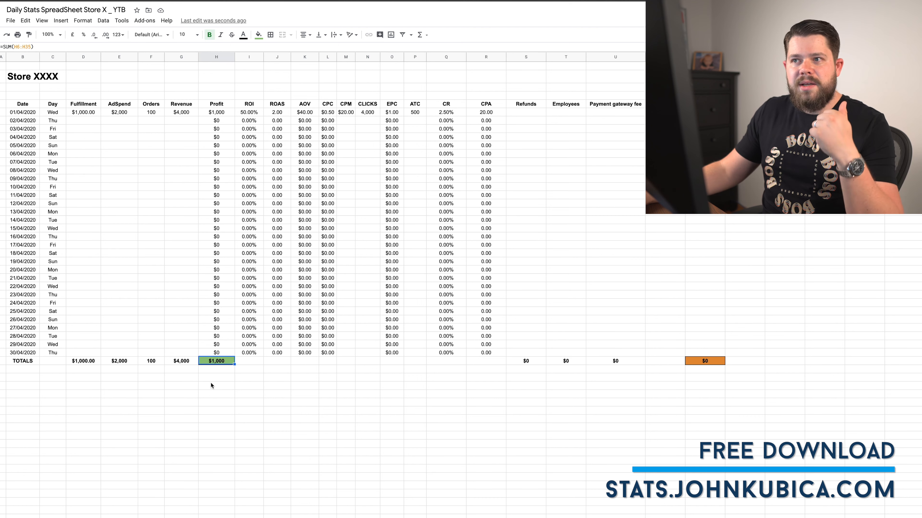
pyautogui.click(496, 462)
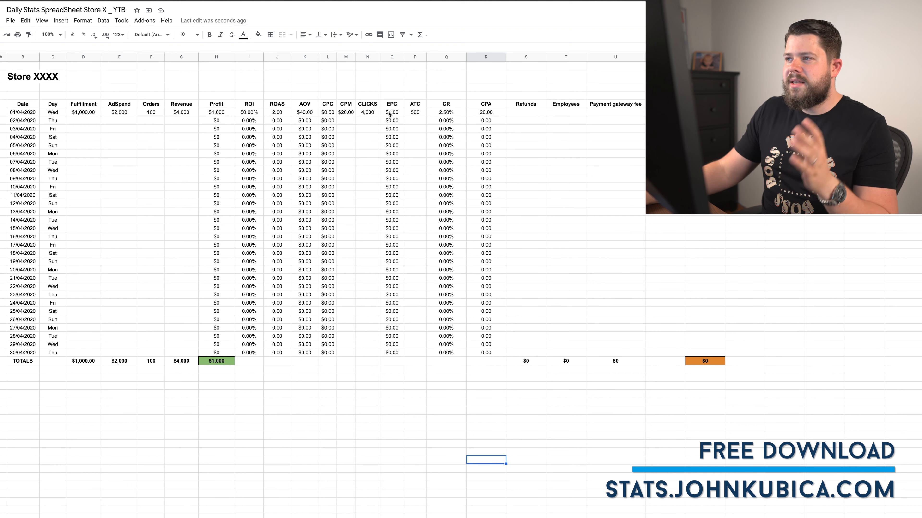
pyautogui.click(486, 113)
pyautogui.click(522, 123)
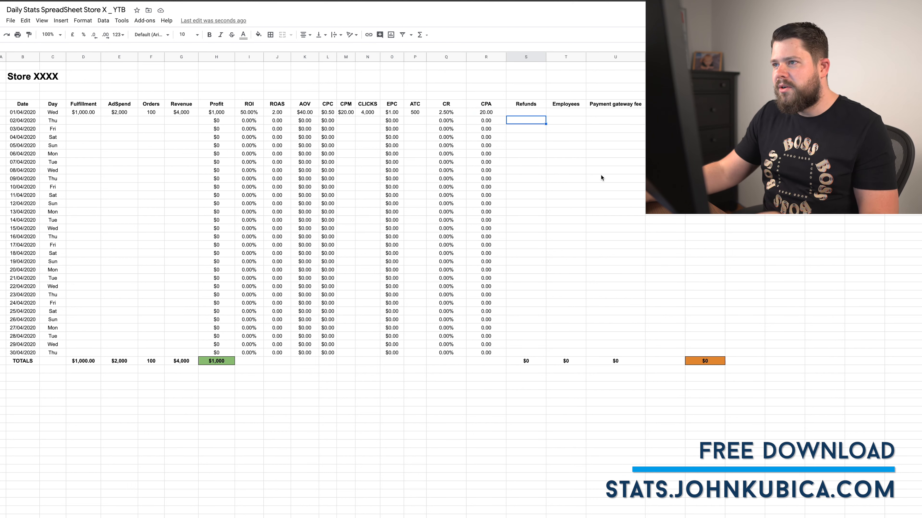
pyautogui.click(607, 197)
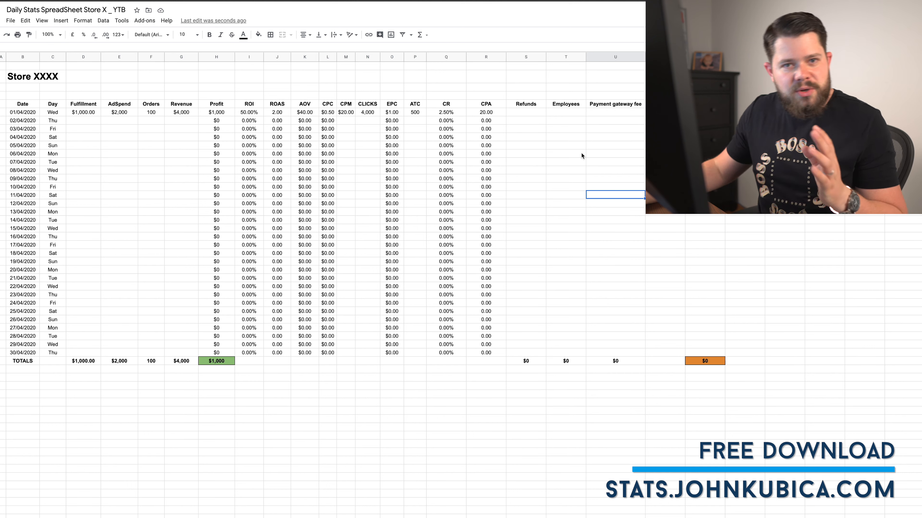
pyautogui.click(630, 154)
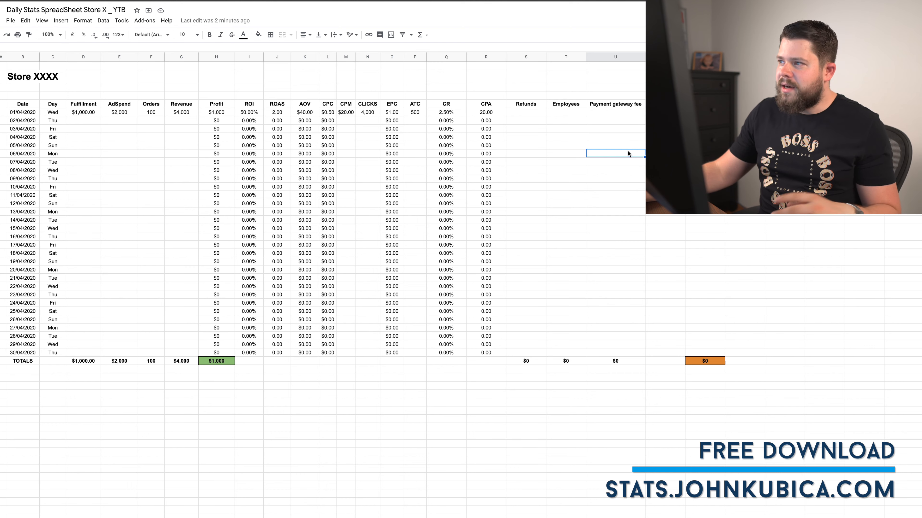
# Enter 100 for Refunds and 100 for Employees in the 01/04/2020 row.
pyautogui.click(530, 113)
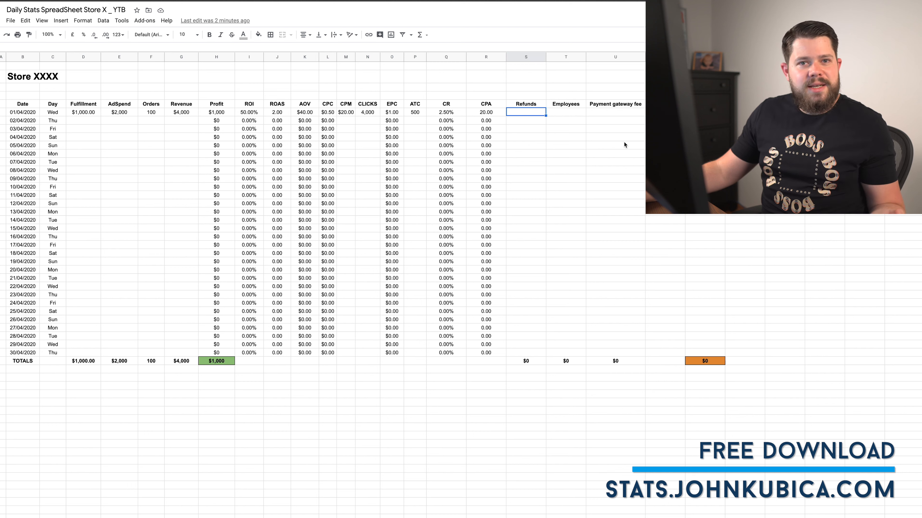
pyautogui.write('100')
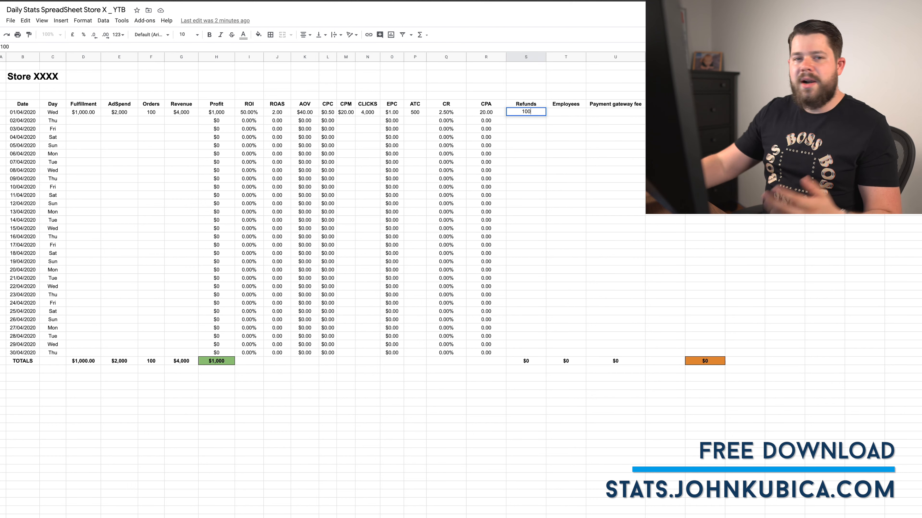
pyautogui.click(640, 151)
pyautogui.click(565, 116)
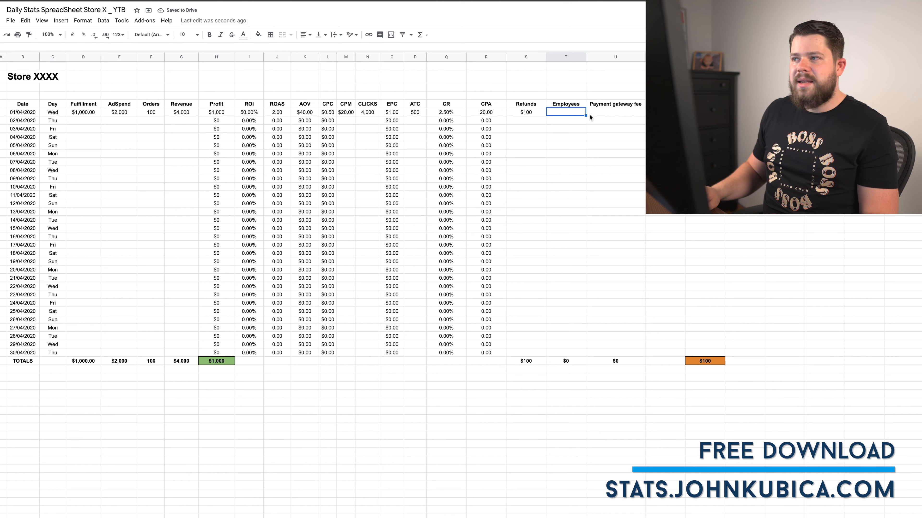
pyautogui.write('100')
pyautogui.click(592, 195)
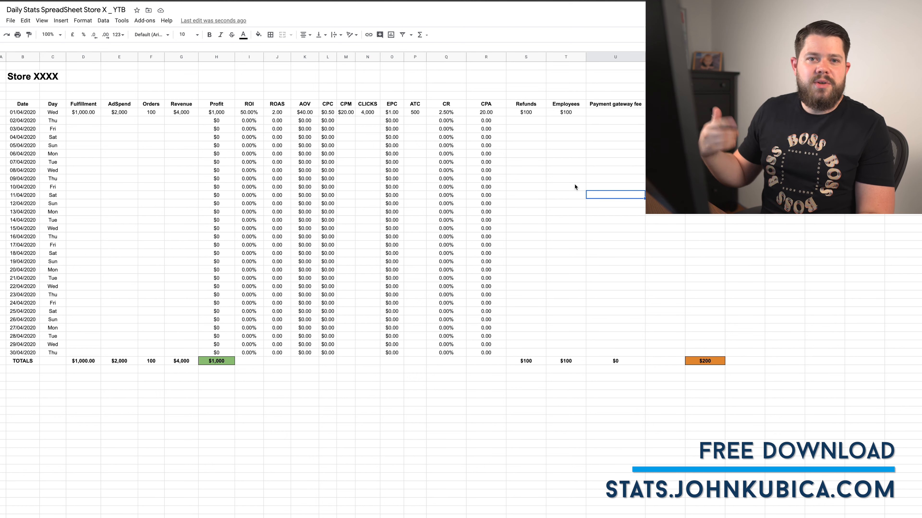
pyautogui.click(675, 152)
pyautogui.click(622, 141)
pyautogui.click(525, 121)
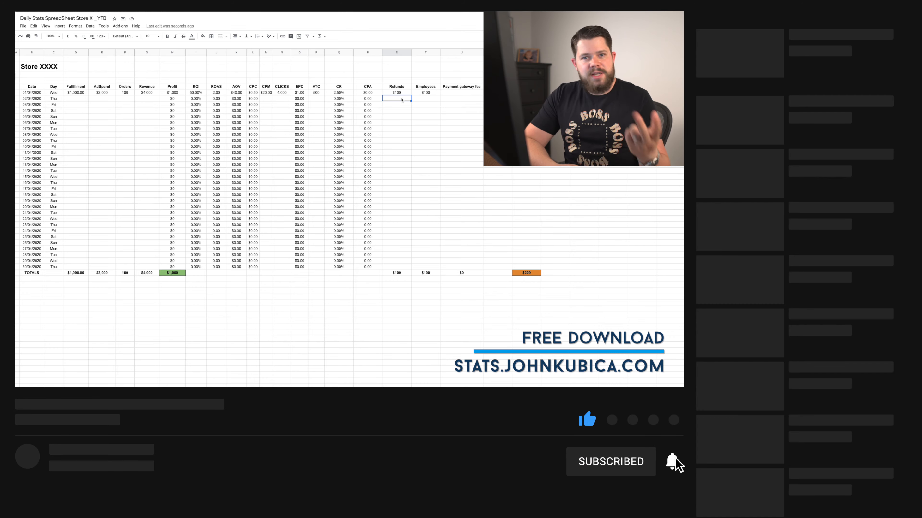
pyautogui.click(407, 111)
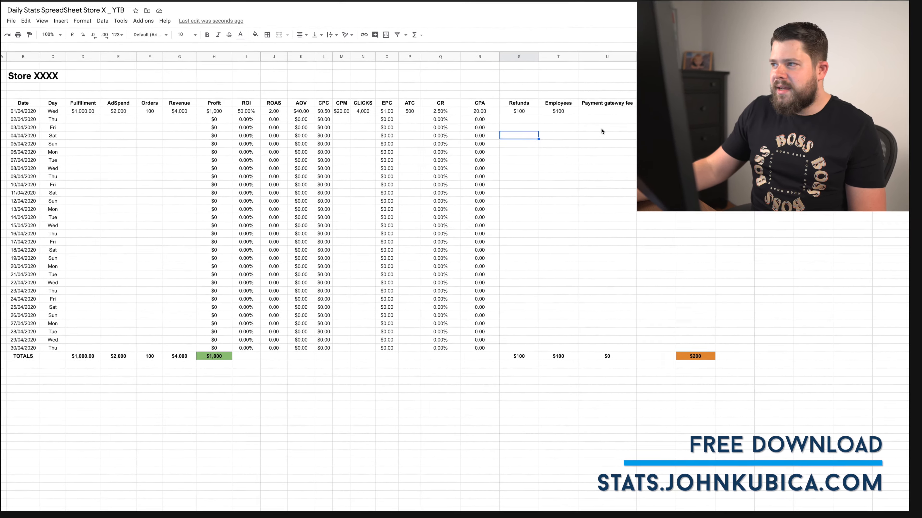
pyautogui.click(519, 111)
pyautogui.click(558, 184)
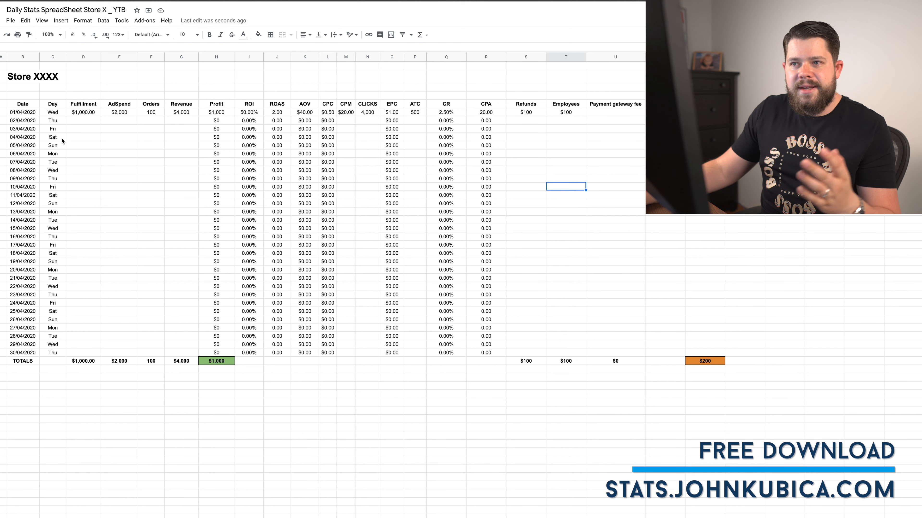
pyautogui.click(534, 160)
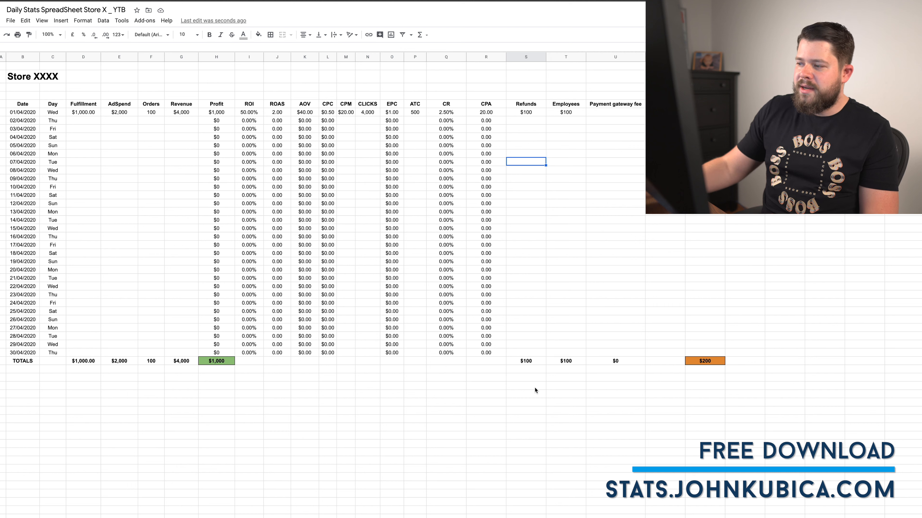
pyautogui.click(822, 348)
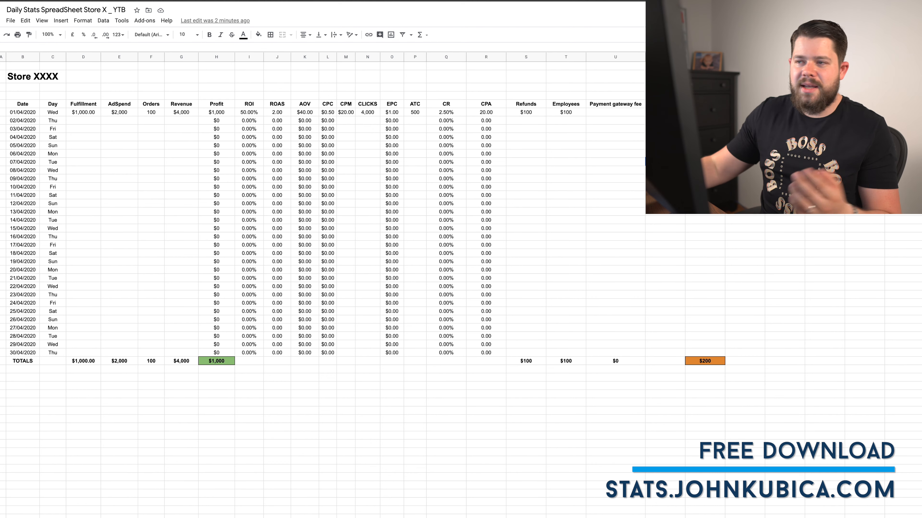
# Check the 01/04/2020 revenue and enter 200 as that day's payment gateway fee.
pyautogui.click(177, 113)
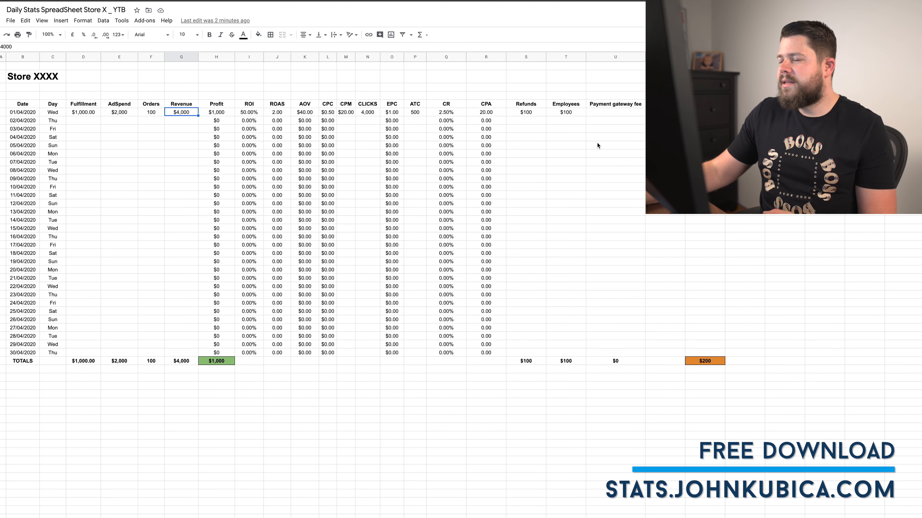
pyautogui.click(606, 112)
pyautogui.write('200')
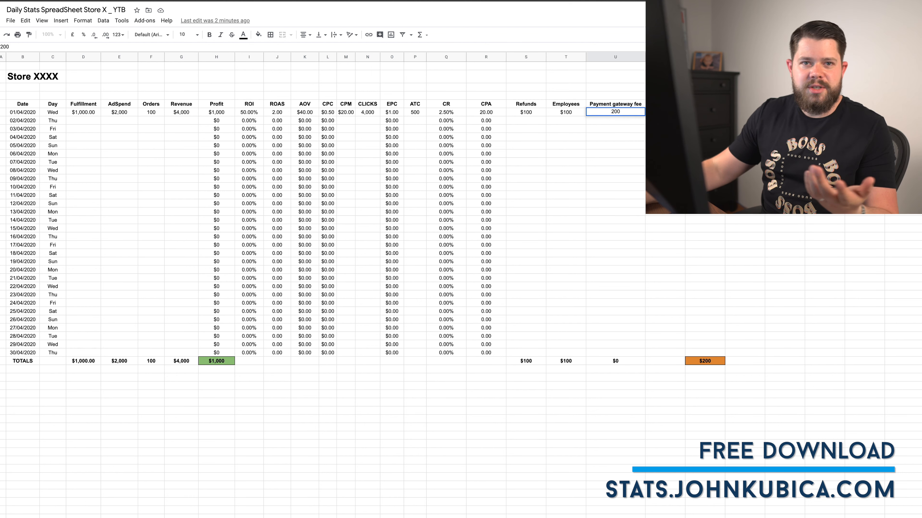
pyautogui.press('Tab')
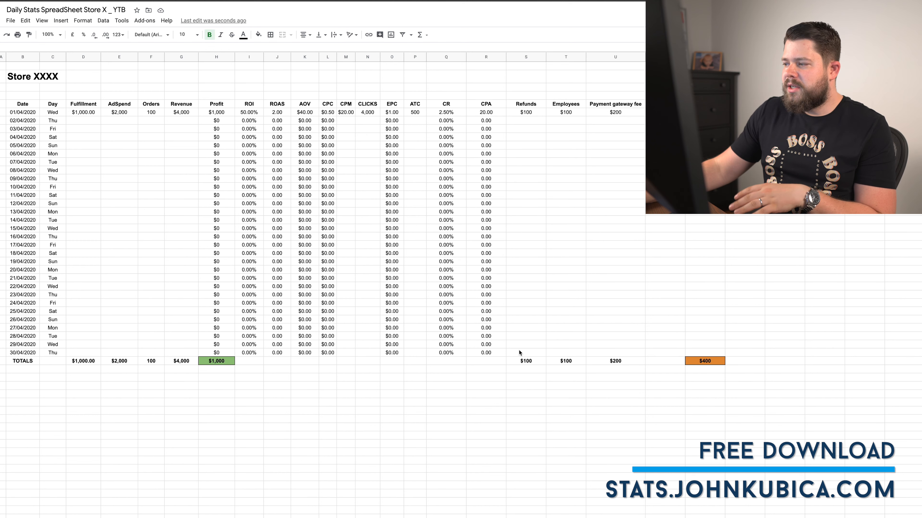
# Examine the formula of the orange combined expenses total and the payment gateway fee total in the TOTALS row.
pyautogui.click(718, 363)
pyautogui.click(780, 368)
pyautogui.click(708, 362)
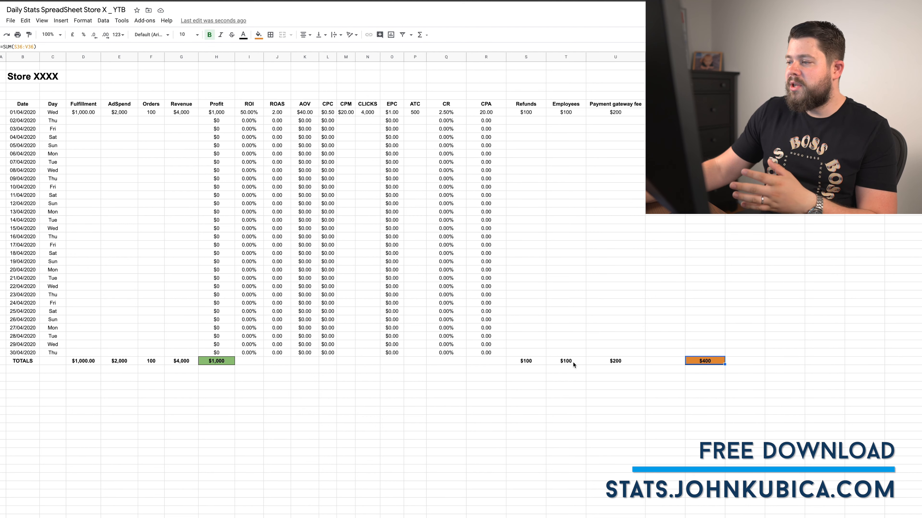
pyautogui.click(620, 363)
pyautogui.click(781, 370)
pyautogui.click(711, 360)
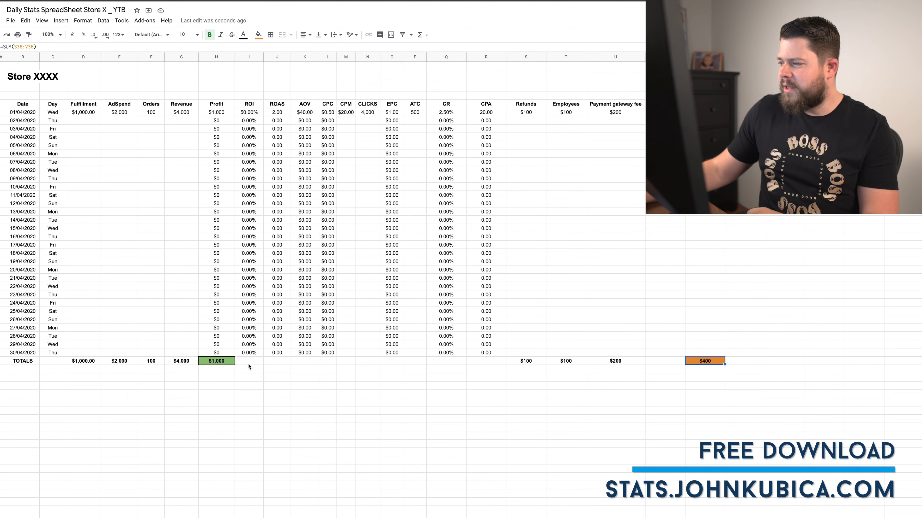
pyautogui.click(672, 387)
pyautogui.click(415, 386)
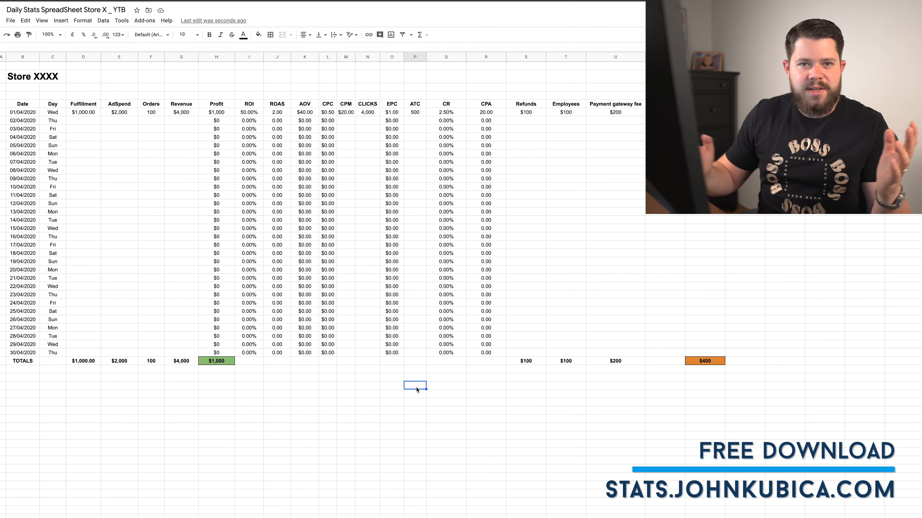